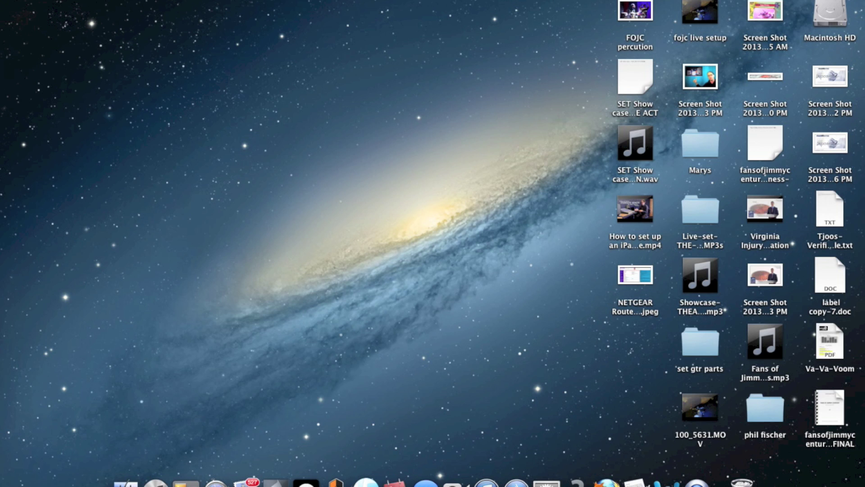
Search Spotlight for 'im' and launch Image Capture from the results
{"action": "key", "text": "super+space"}
{"action": "type", "text": "qu"}
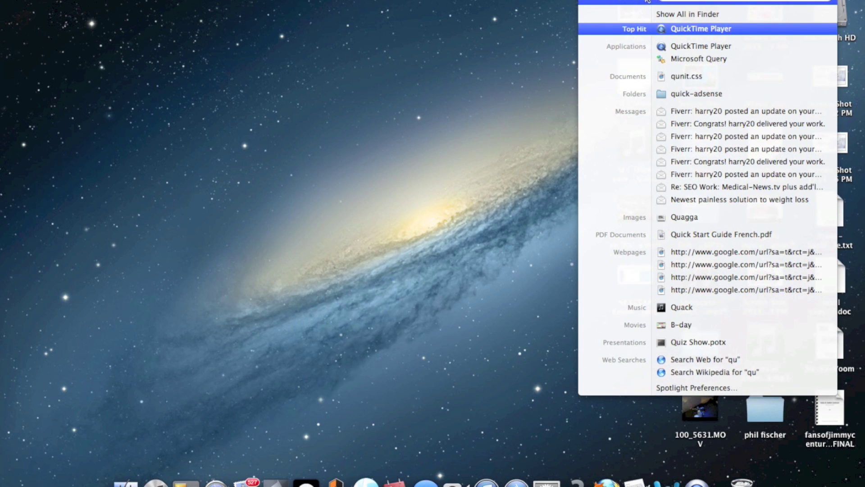
{"action": "key", "text": "BackSpace"}
{"action": "key", "text": "BackSpace"}
{"action": "type", "text": "im"}
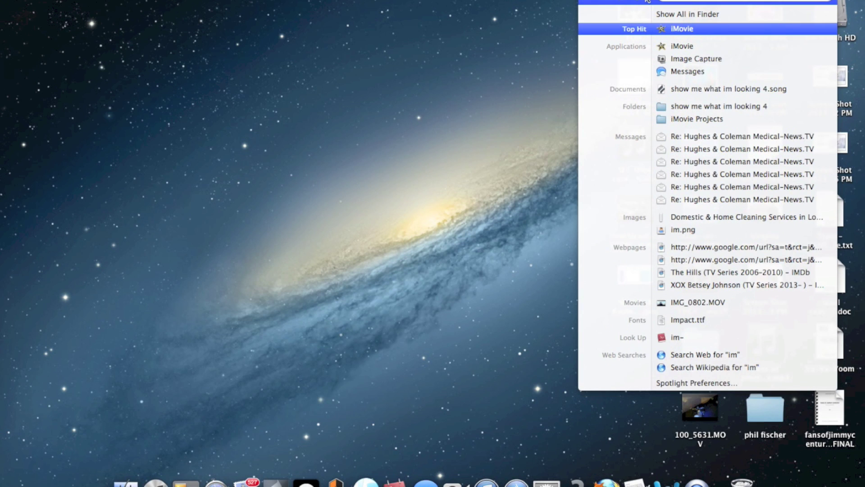
{"action": "left_click", "coordinate": [686, 60]}
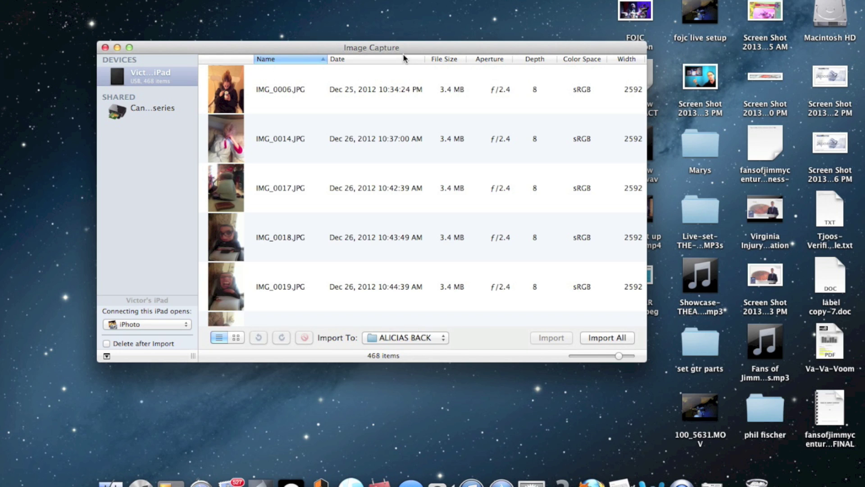
Select the range of iPad photos from IMG_0127 through IMG_0185
{"action": "left_click_drag", "start_coordinate": [403, 48], "coordinate": [395, 143]}
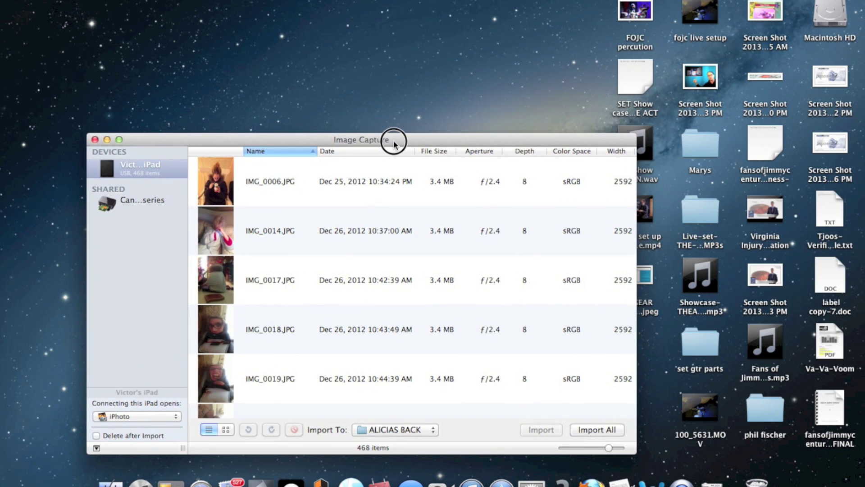
{"action": "scroll", "coordinate": [314, 318], "scroll_direction": "down", "scroll_amount": 6}
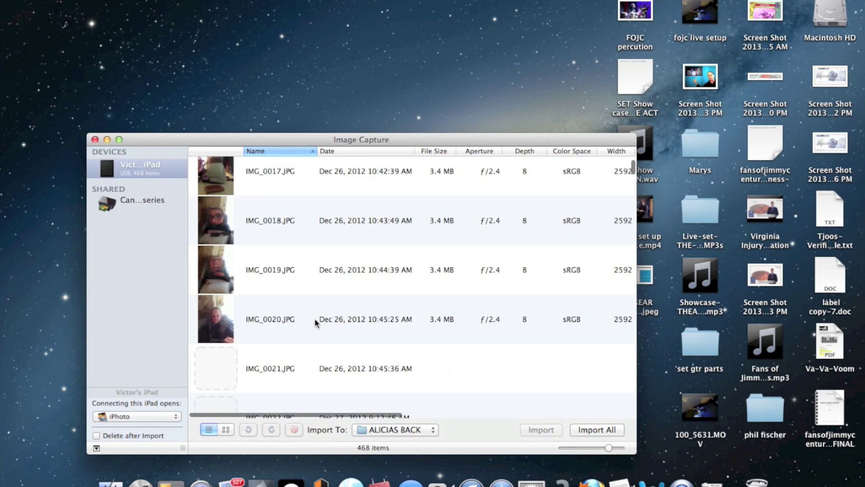
{"action": "scroll", "coordinate": [315, 318], "scroll_direction": "down", "scroll_amount": 10}
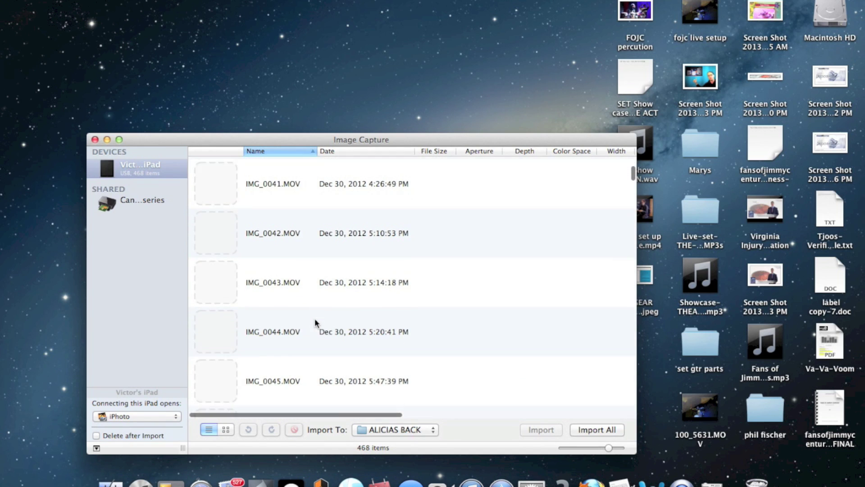
{"action": "scroll", "coordinate": [315, 318], "scroll_direction": "down", "scroll_amount": 10}
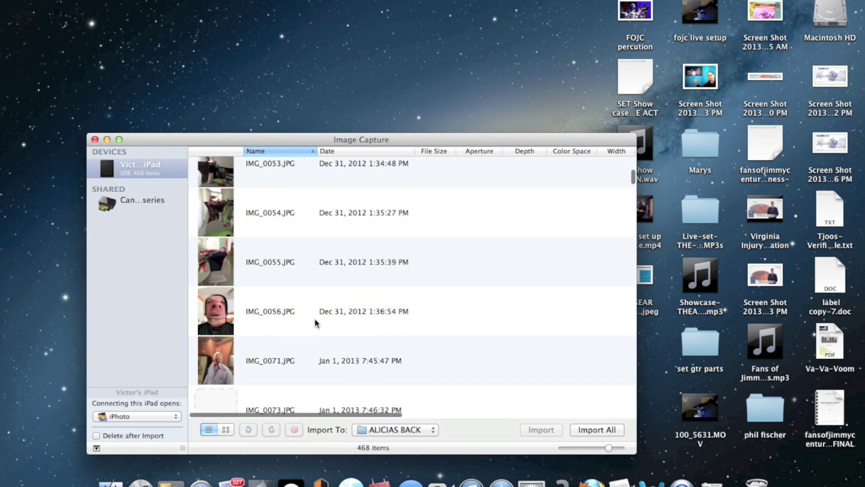
{"action": "scroll", "coordinate": [306, 304], "scroll_direction": "down", "scroll_amount": 6}
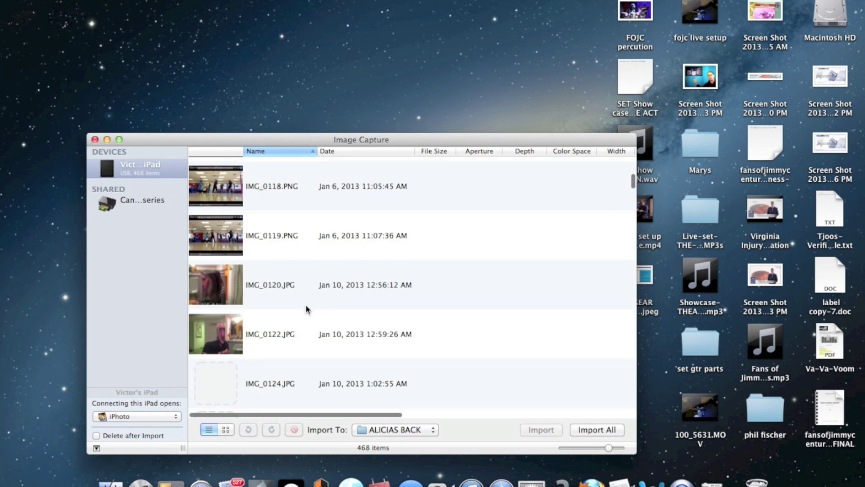
{"action": "scroll", "coordinate": [307, 276], "scroll_direction": "down", "scroll_amount": 4}
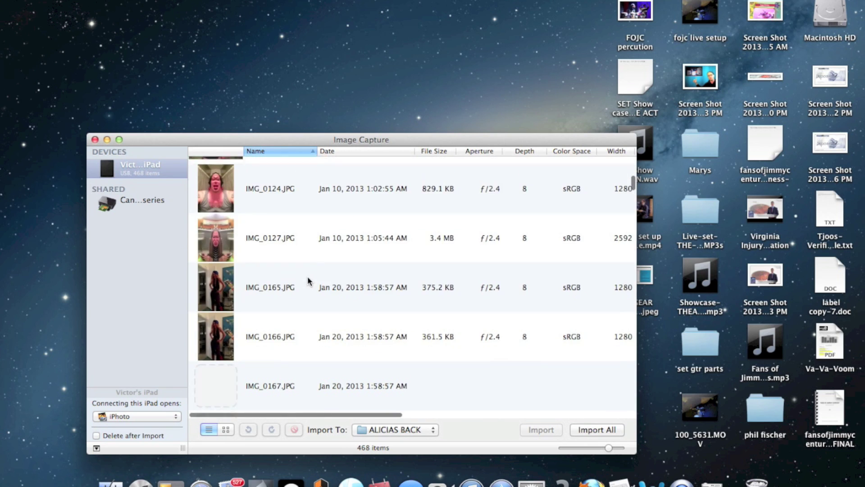
{"action": "left_click", "coordinate": [307, 216]}
{"action": "scroll", "coordinate": [306, 278], "scroll_direction": "down", "scroll_amount": 4}
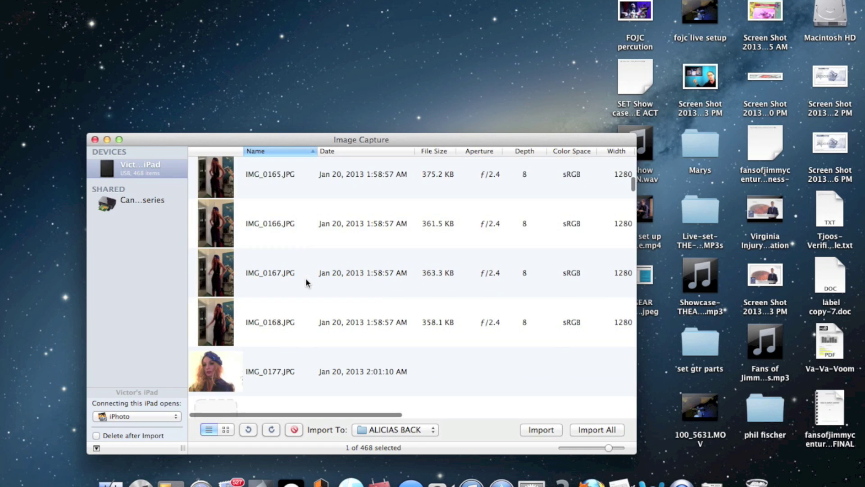
{"action": "scroll", "coordinate": [305, 277], "scroll_direction": "down", "scroll_amount": 4}
{"action": "left_click", "coordinate": [303, 295], "text": "shift"}
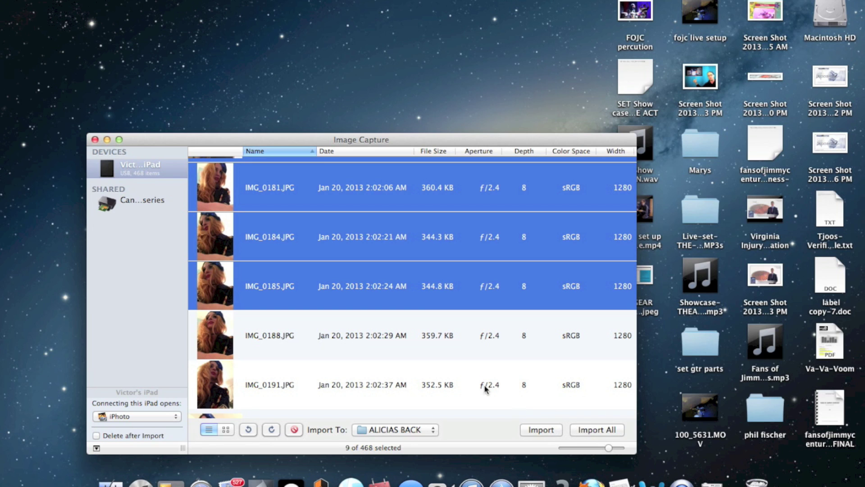
Create a new Desktop folder named 'test' and make it the import destination
{"action": "left_click", "coordinate": [433, 430]}
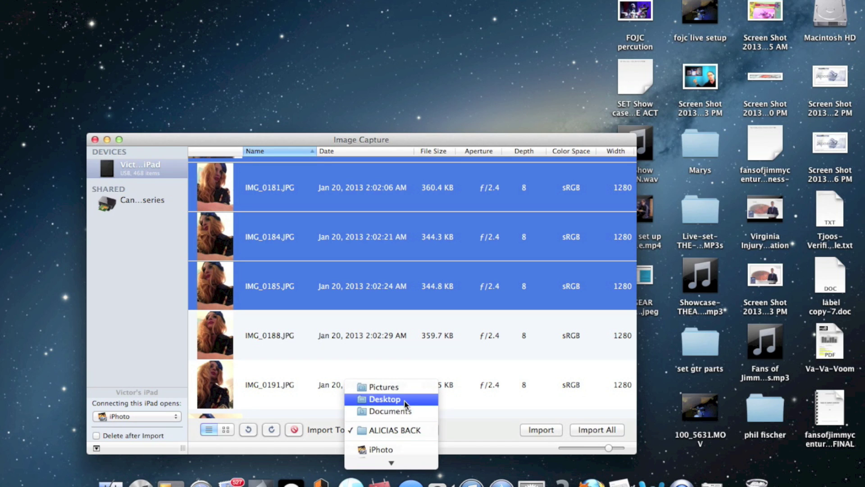
{"action": "mouse_move", "coordinate": [392, 462]}
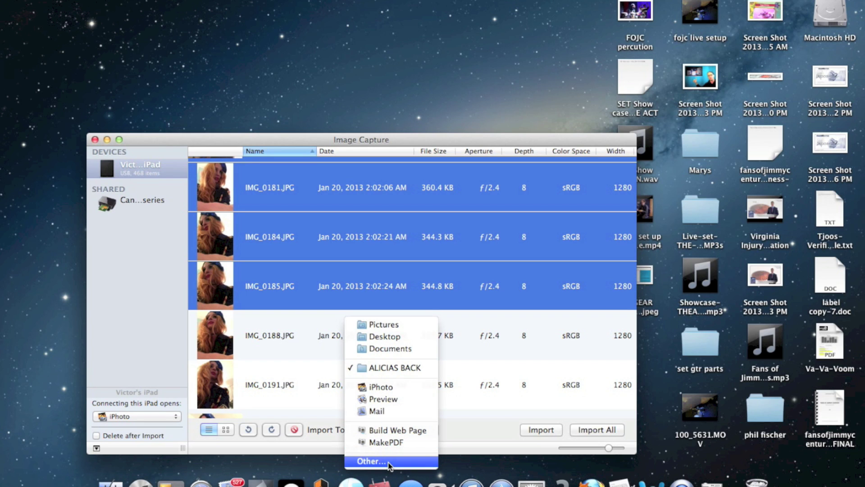
{"action": "left_click", "coordinate": [388, 462]}
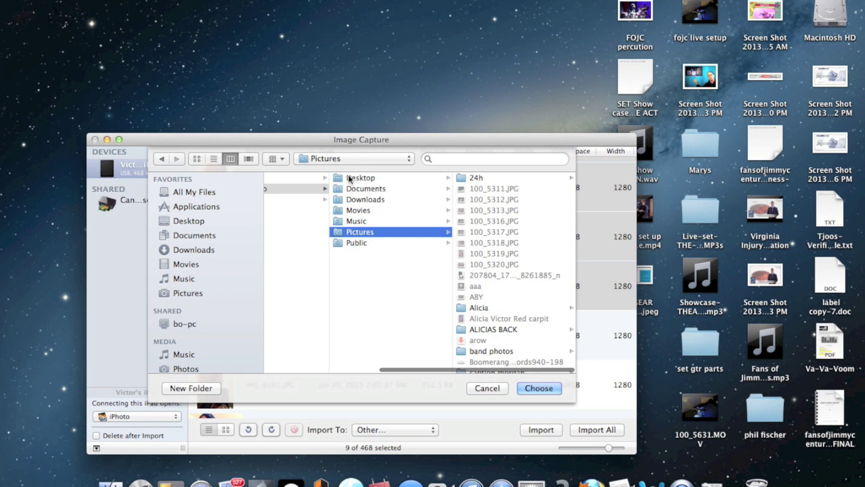
{"action": "left_click", "coordinate": [349, 176]}
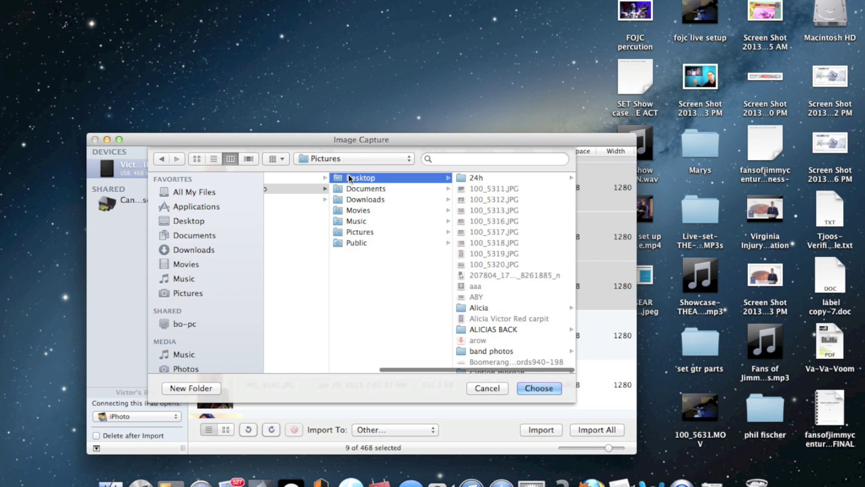
{"action": "left_click", "coordinate": [191, 388]}
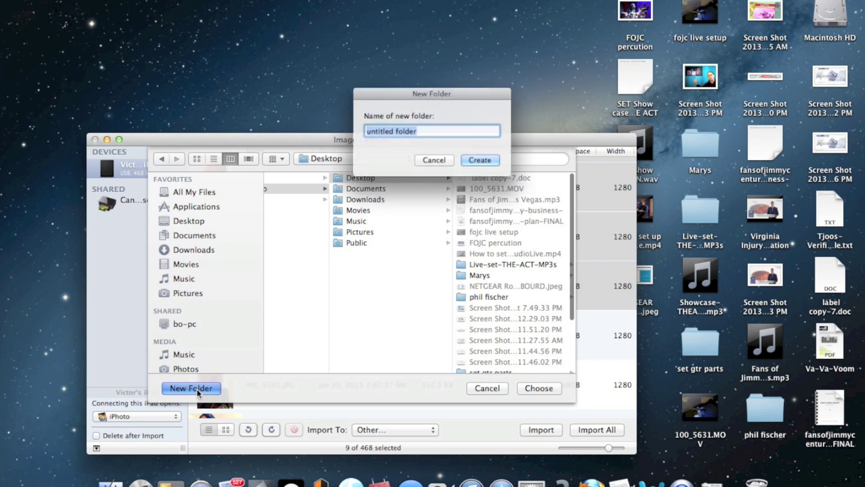
{"action": "type", "text": "test"}
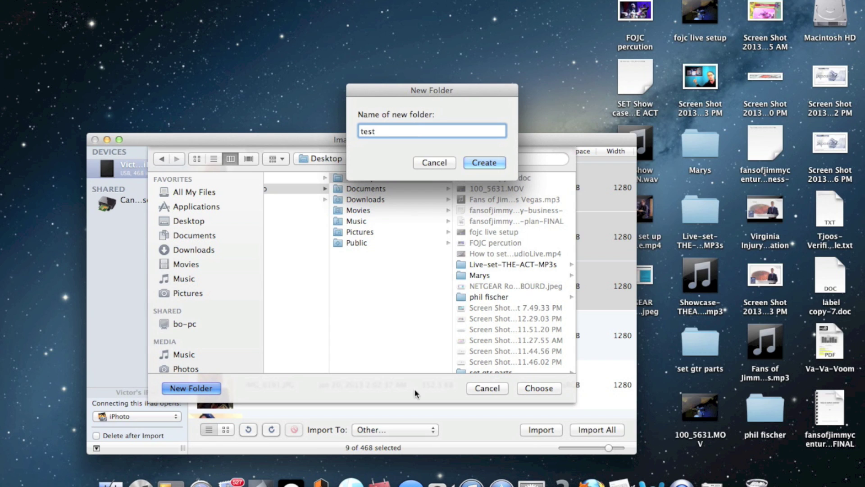
{"action": "left_click", "coordinate": [483, 163]}
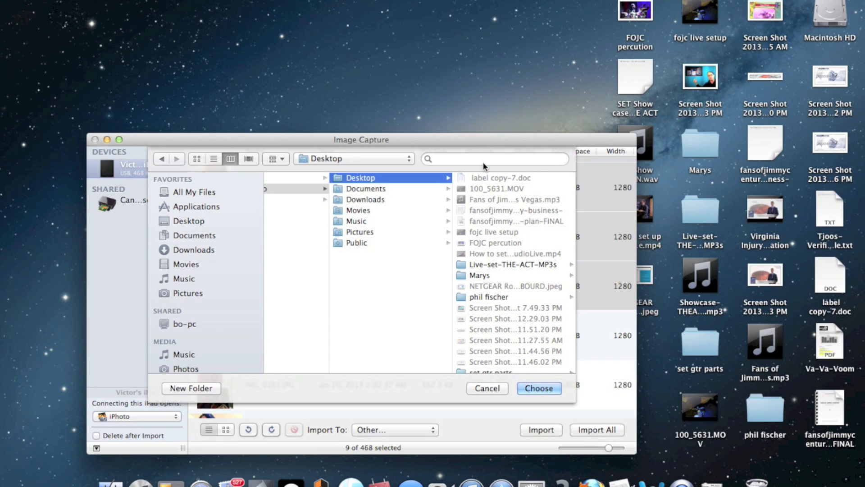
{"action": "left_click", "coordinate": [541, 390]}
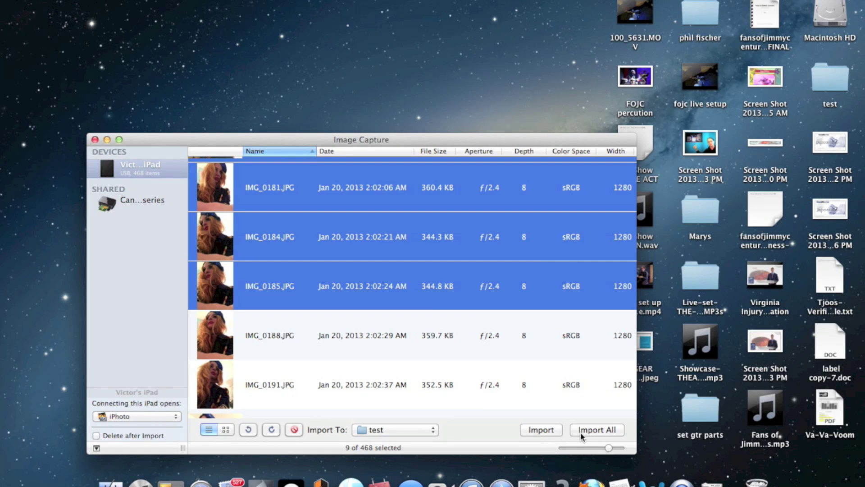
Start a new selection of IMG_0188, IMG_0177 and IMG_0166
{"action": "left_click", "coordinate": [530, 345]}
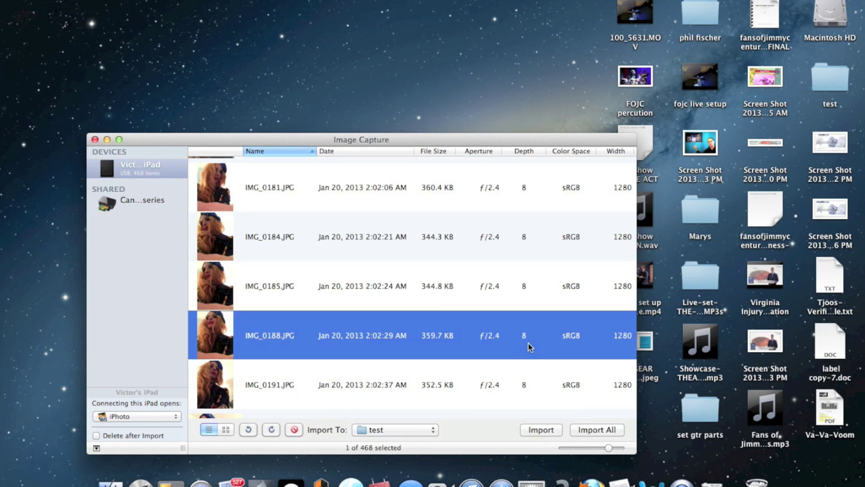
{"action": "scroll", "coordinate": [530, 346], "scroll_direction": "up", "scroll_amount": 10}
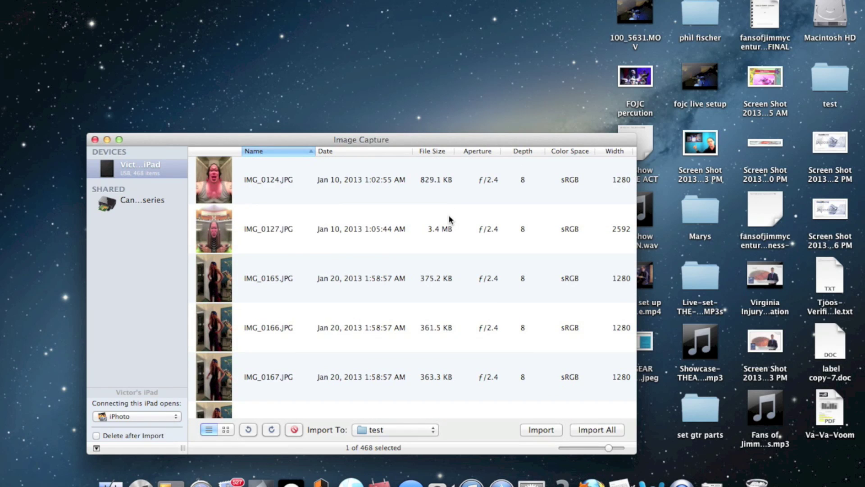
{"action": "scroll", "coordinate": [451, 235], "scroll_direction": "down", "scroll_amount": 5}
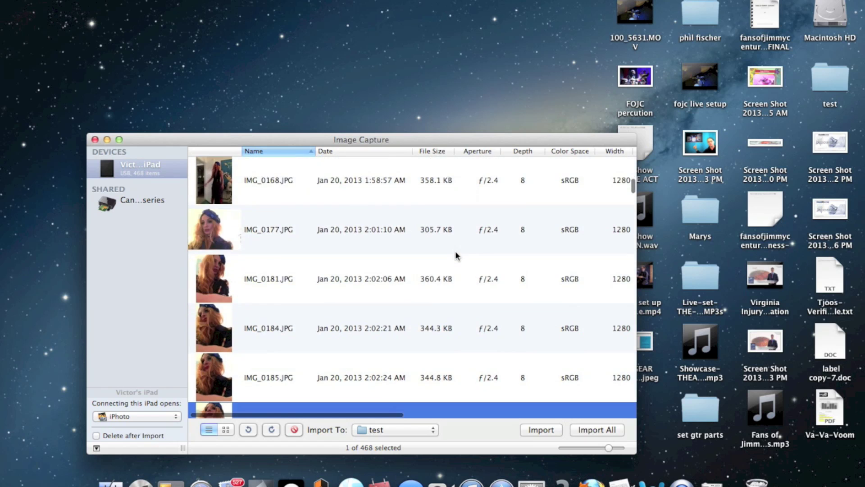
{"action": "left_click", "coordinate": [455, 244], "text": "super"}
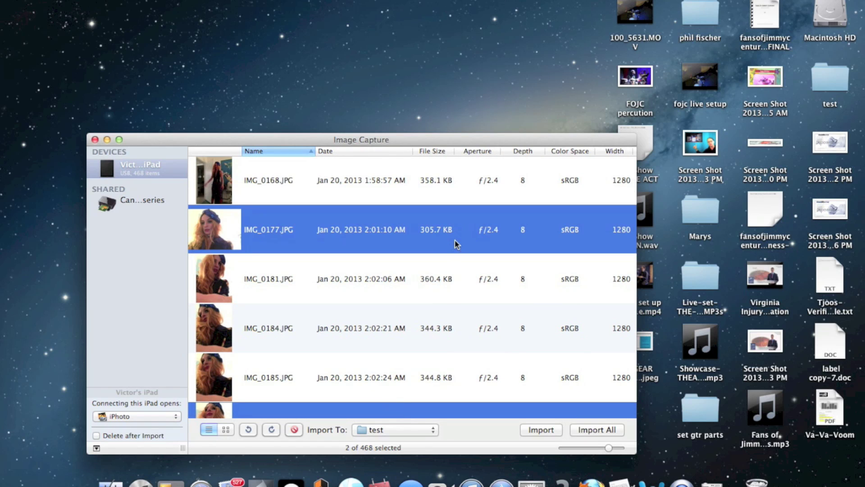
{"action": "scroll", "coordinate": [456, 244], "scroll_direction": "up", "scroll_amount": 3}
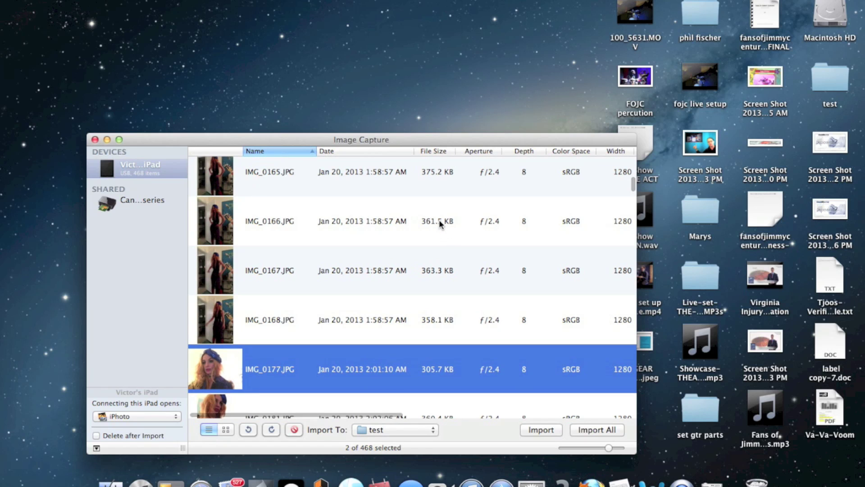
{"action": "left_click", "coordinate": [439, 220], "text": "super"}
Add IMG_0119.PNG, IMG_0073 and IMG_0056, then import all six photos into test
{"action": "scroll", "coordinate": [439, 220], "scroll_direction": "up", "scroll_amount": 5}
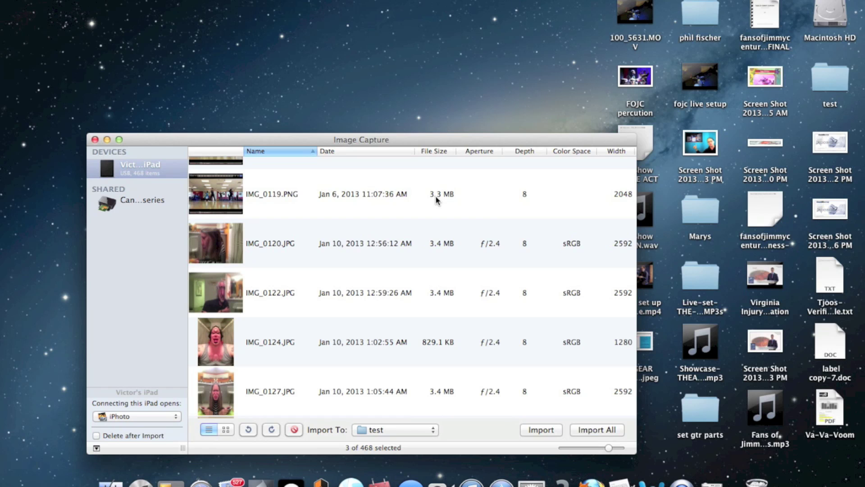
{"action": "left_click", "coordinate": [436, 198], "text": "super"}
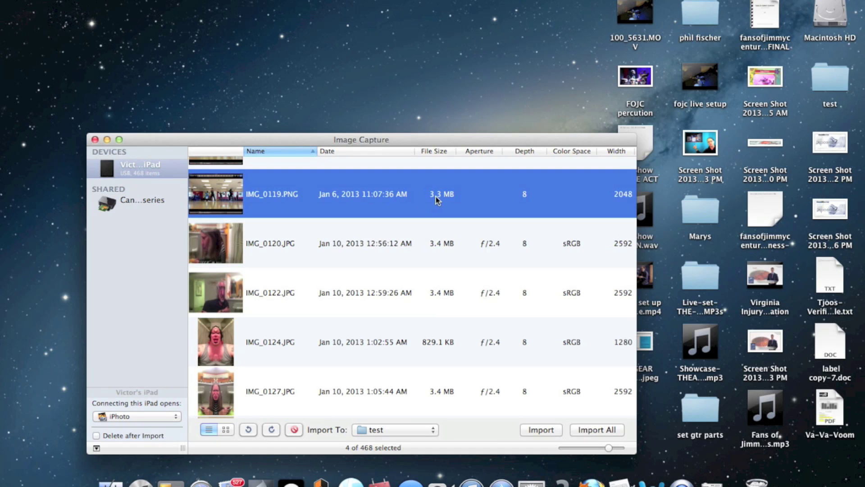
{"action": "scroll", "coordinate": [436, 198], "scroll_direction": "up", "scroll_amount": 4}
{"action": "left_click", "coordinate": [436, 198], "text": "super"}
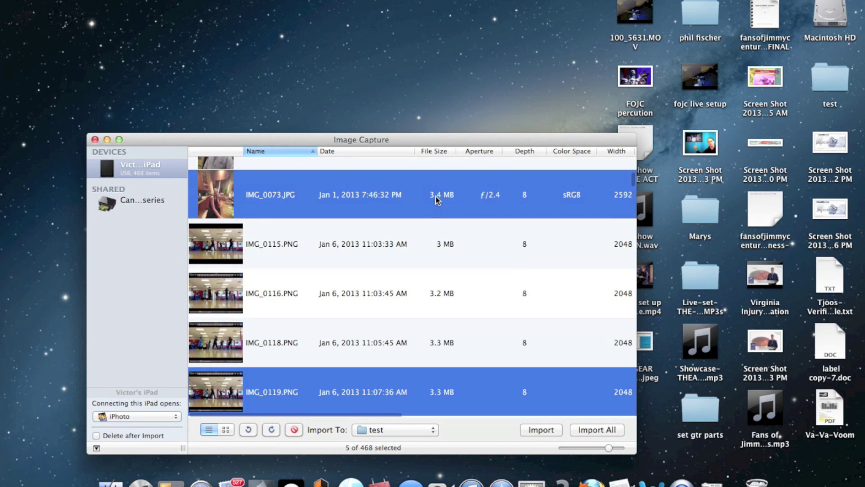
{"action": "scroll", "coordinate": [400, 228], "scroll_direction": "up", "scroll_amount": 3}
{"action": "left_click", "coordinate": [397, 219], "text": "super"}
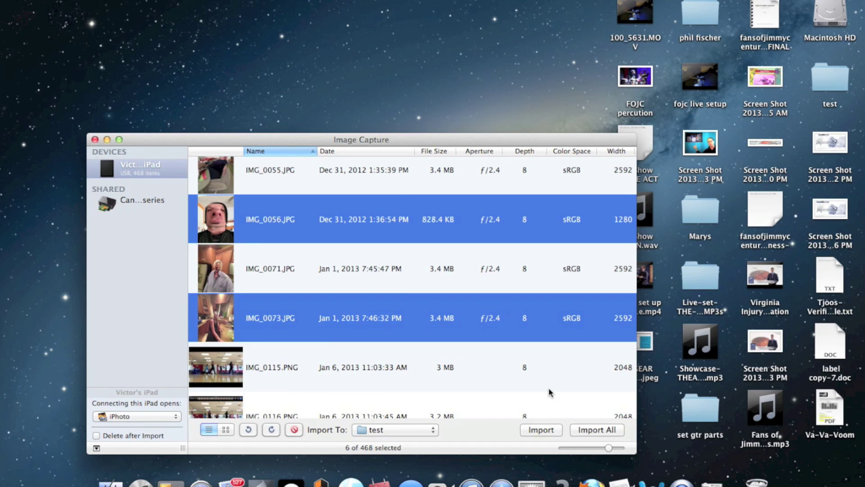
{"action": "left_click", "coordinate": [535, 431]}
{"action": "left_click_drag", "start_coordinate": [550, 142], "coordinate": [483, 182]}
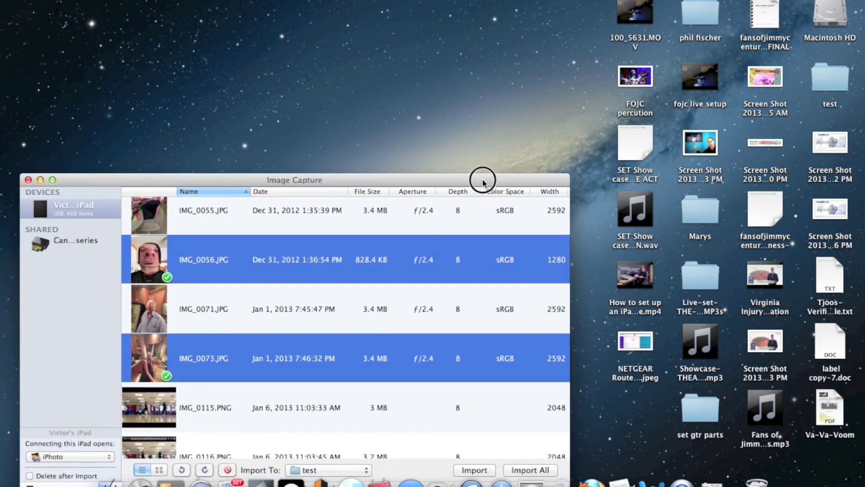
Open the desktop test folder in Finder to view the six imported files
{"action": "double_click", "coordinate": [830, 77]}
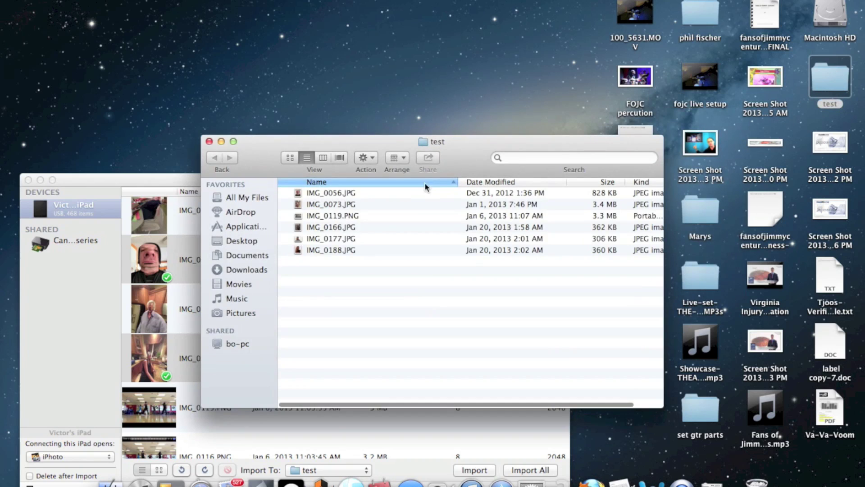